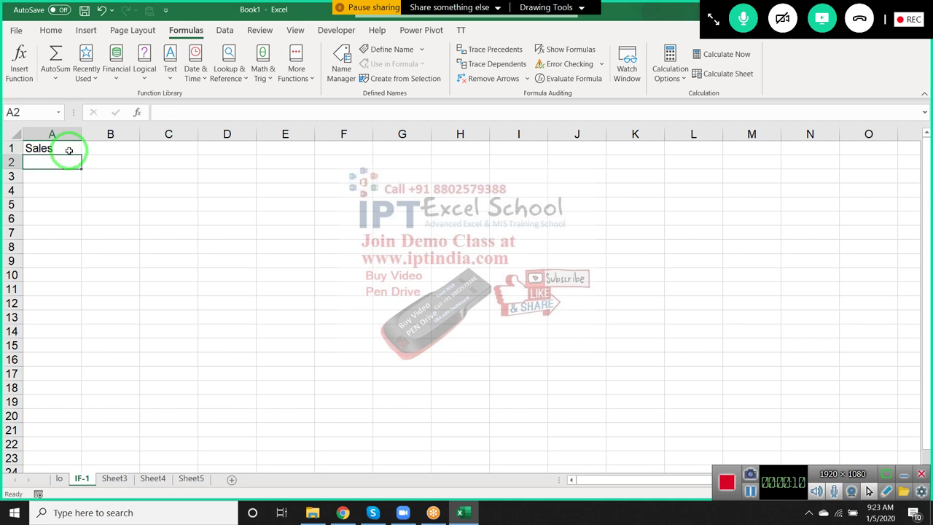
Enter the sales figures 85, 36, 52, 14, 52, 36, 63, 26, 52, 12, 36 and 63 in cells A2 to A13.
{"action": "type", "text": "85"}
{"action": "key", "text": "Return"}
{"action": "type", "text": "36"}
{"action": "key", "text": "Return"}
{"action": "type", "text": "52"}
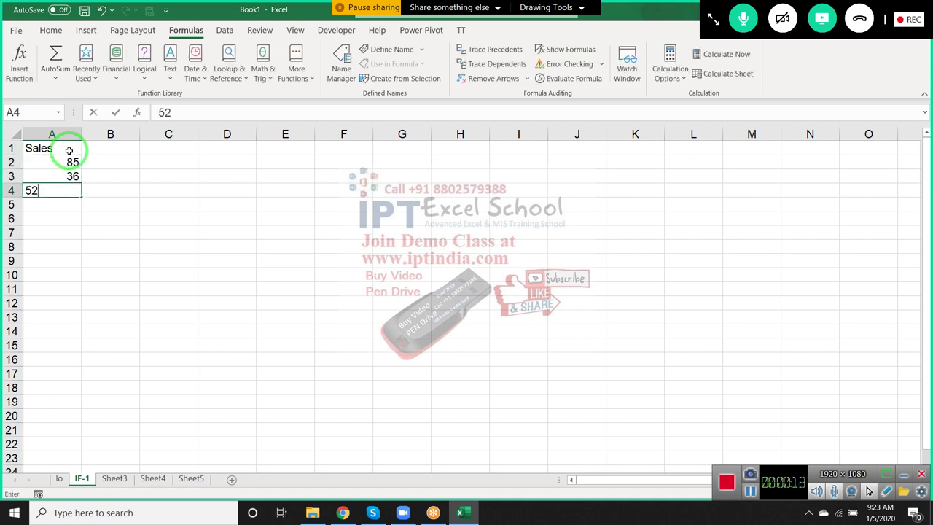
{"action": "key", "text": "Return"}
{"action": "type", "text": "14"}
{"action": "key", "text": "Return"}
{"action": "type", "text": "52"}
{"action": "key", "text": "Return"}
{"action": "type", "text": "36"}
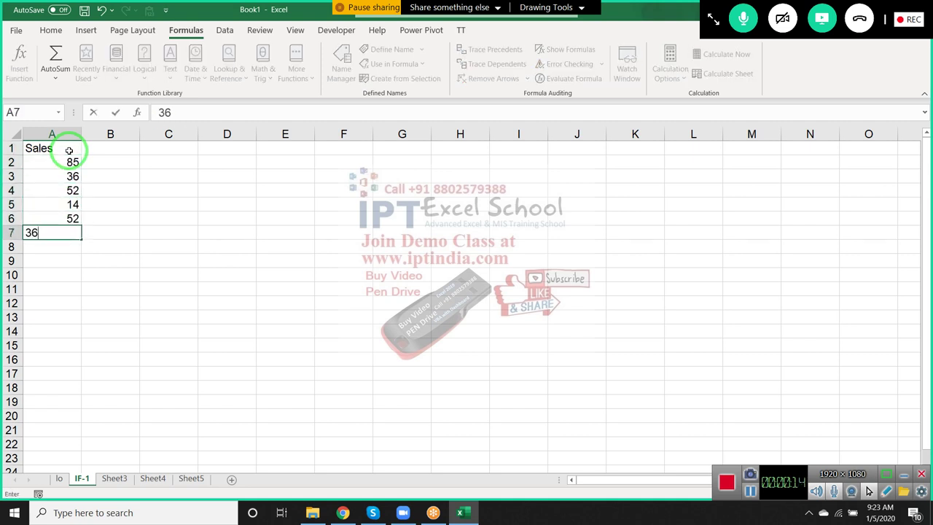
{"action": "key", "text": "Return"}
{"action": "type", "text": "63"}
{"action": "key", "text": "Return"}
{"action": "type", "text": "26"}
{"action": "key", "text": "Return"}
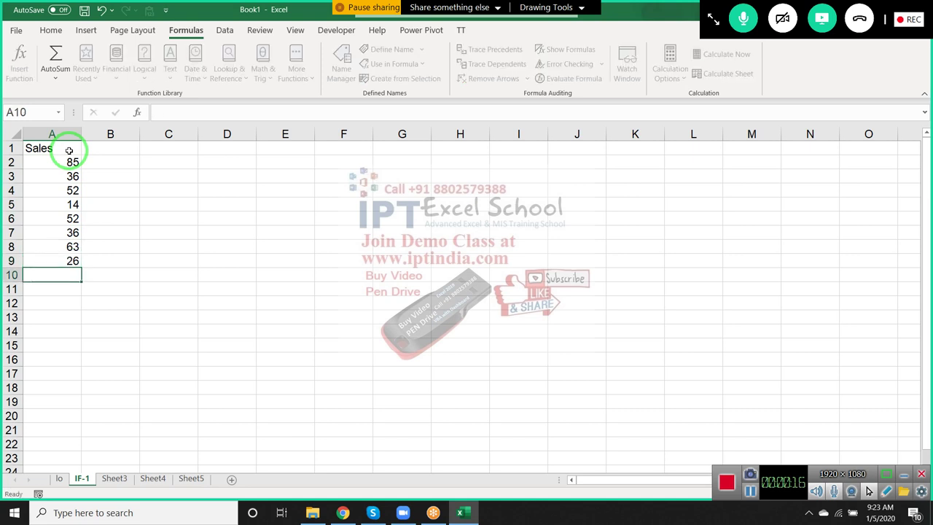
{"action": "type", "text": "52"}
{"action": "key", "text": "Return"}
{"action": "type", "text": "12"}
{"action": "key", "text": "Return"}
{"action": "type", "text": "36"}
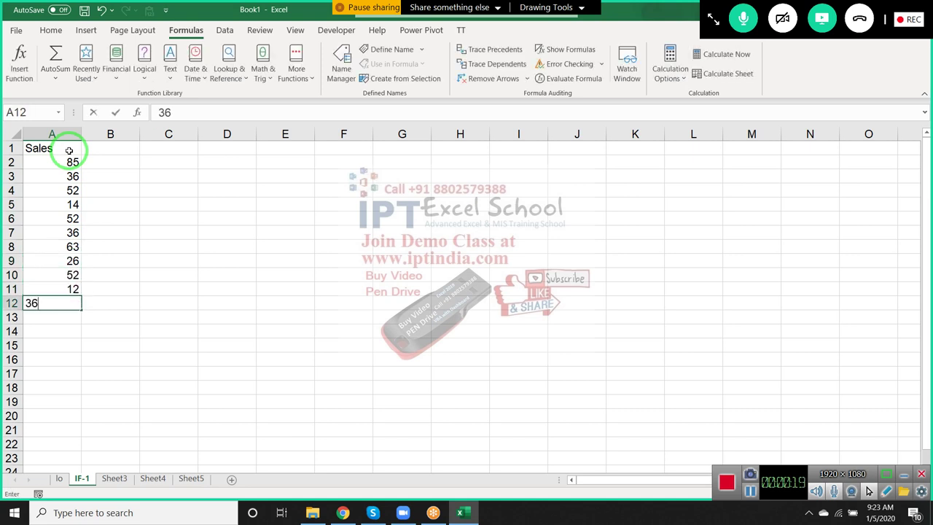
{"action": "key", "text": "Return"}
{"action": "type", "text": "63"}
{"action": "key", "text": "Return"}
{"action": "key", "text": "Up"}
{"action": "key", "text": "ctrl+Home"}
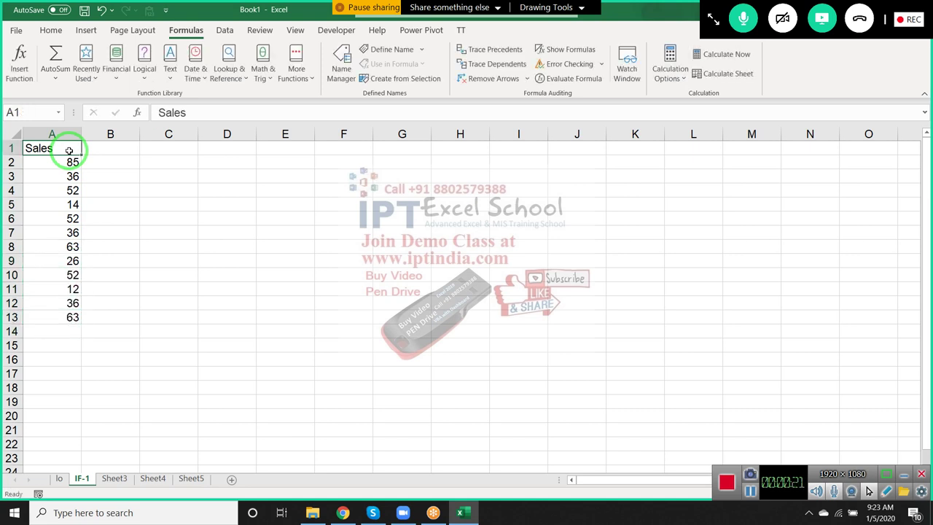
{"action": "key", "text": "Down"}
{"action": "key", "text": "Right"}
{"action": "type", "text": "="}
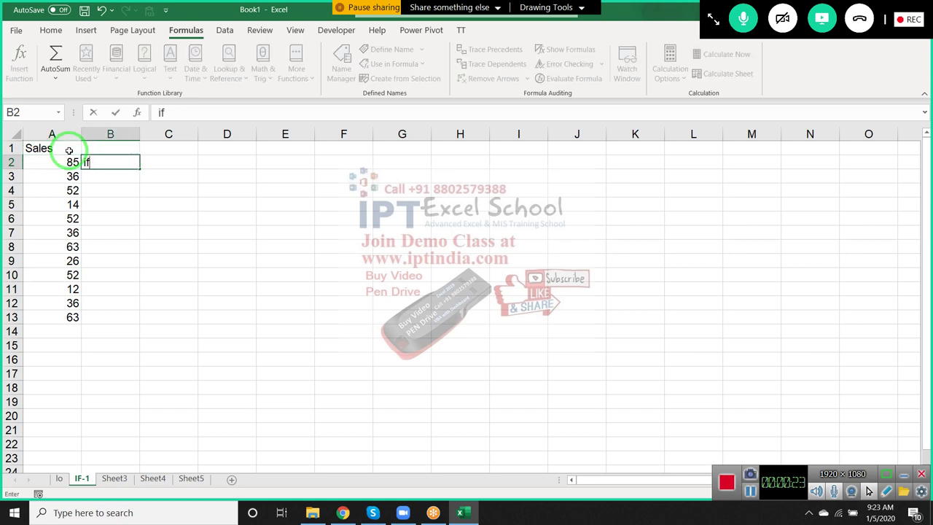
{"action": "key", "text": "BackSpace"}
{"action": "type", "text": "=i"}
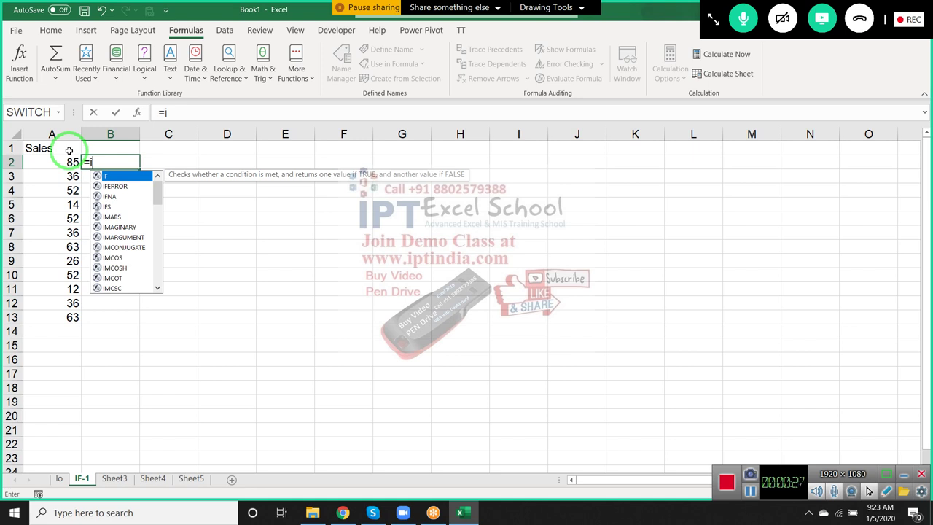
{"action": "key", "text": "BackSpace"}
{"action": "key", "text": "BackSpace"}
{"action": "type", "text": "="}
{"action": "key", "text": "BackSpace"}
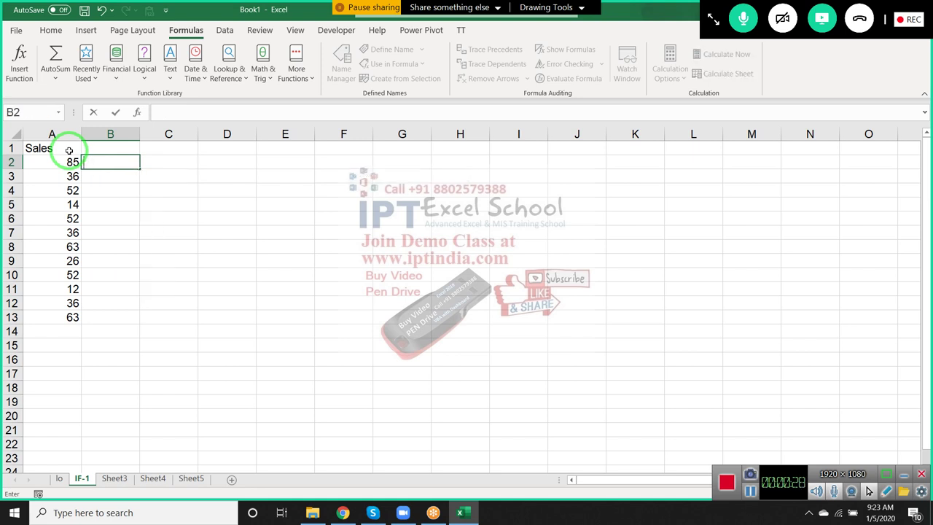
{"action": "type", "text": "+"}
{"action": "key", "text": "BackSpace"}
{"action": "type", "text": "-"}
{"action": "key", "text": "BackSpace"}
Examine the functions suggested for a formula beginning with =i in cell B2.
{"action": "type", "text": "=if"}
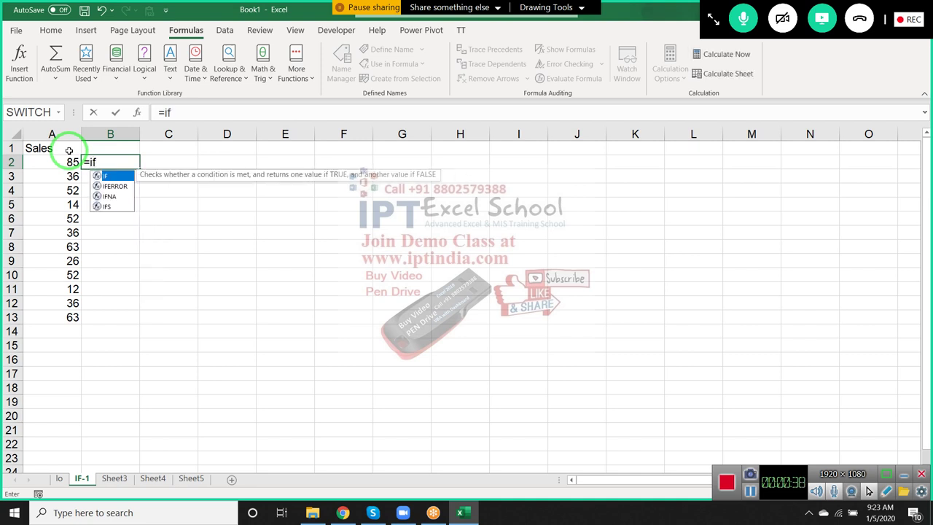
{"action": "key", "text": "BackSpace"}
{"action": "key", "text": "Down"}
{"action": "key", "text": "Down"}
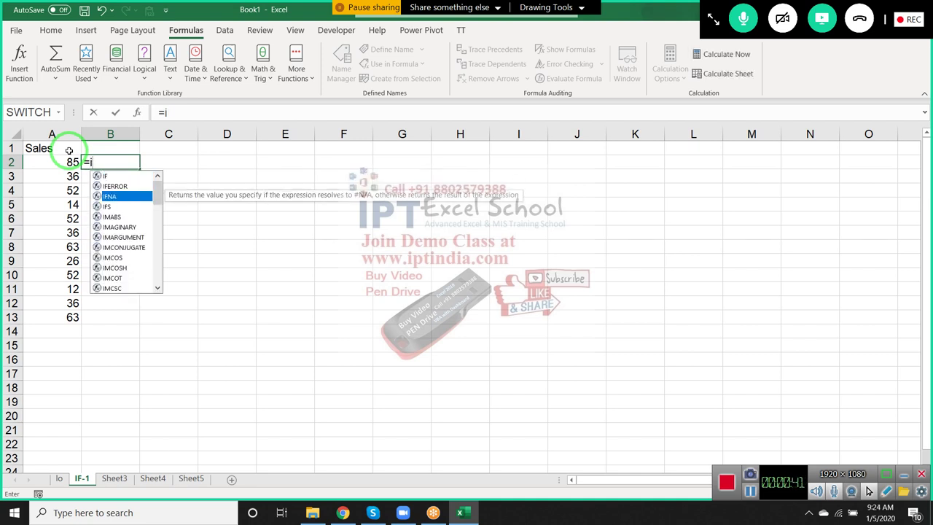
{"action": "key", "text": "Down"}
{"action": "key", "text": "Down"}
{"action": "key", "text": "Down"}
{"action": "key", "text": "Down"}
{"action": "key", "text": "Down"}
{"action": "key", "text": "Down"}
{"action": "key", "text": "Down"}
{"action": "key", "text": "Down"}
{"action": "key", "text": "Up"}
{"action": "key", "text": "Up"}
{"action": "key", "text": "Up"}
{"action": "key", "text": "Up"}
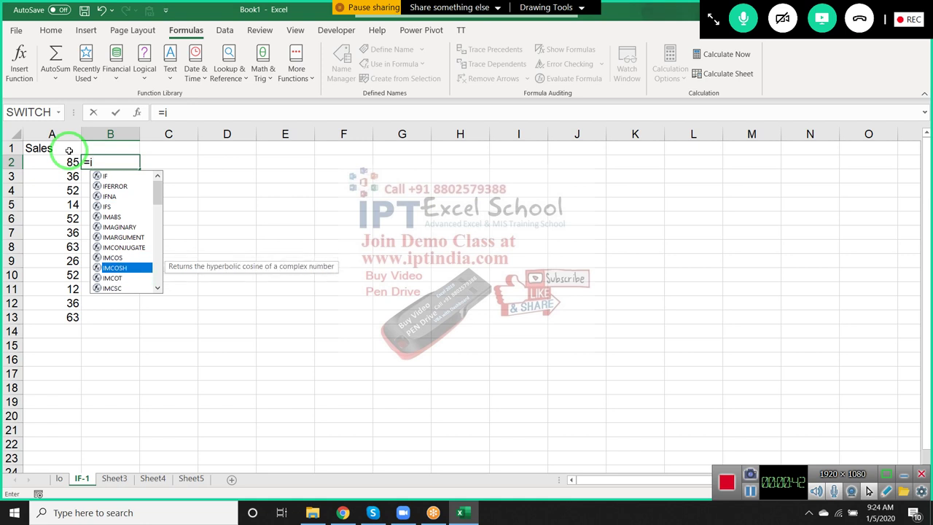
{"action": "key", "text": "Up"}
{"action": "key", "text": "Up"}
{"action": "key", "text": "Up"}
{"action": "key", "text": "Up"}
{"action": "key", "text": "Up"}
{"action": "key", "text": "Up"}
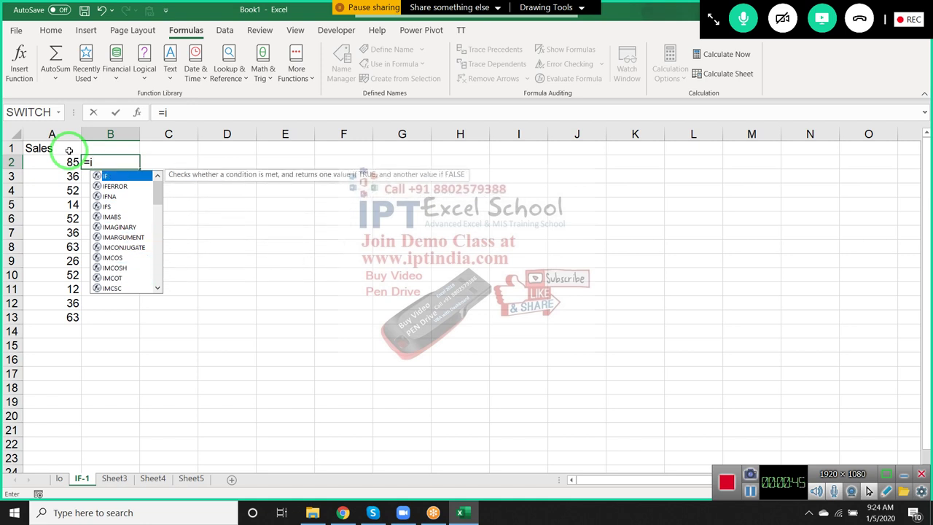
{"action": "key", "text": "Down"}
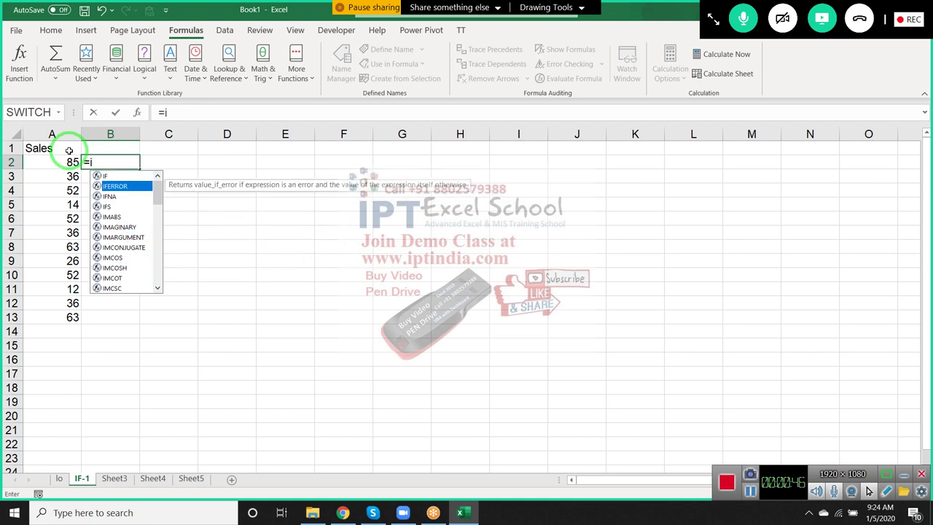
{"action": "key", "text": "Up"}
{"action": "key", "text": "Down"}
{"action": "key", "text": "Up"}
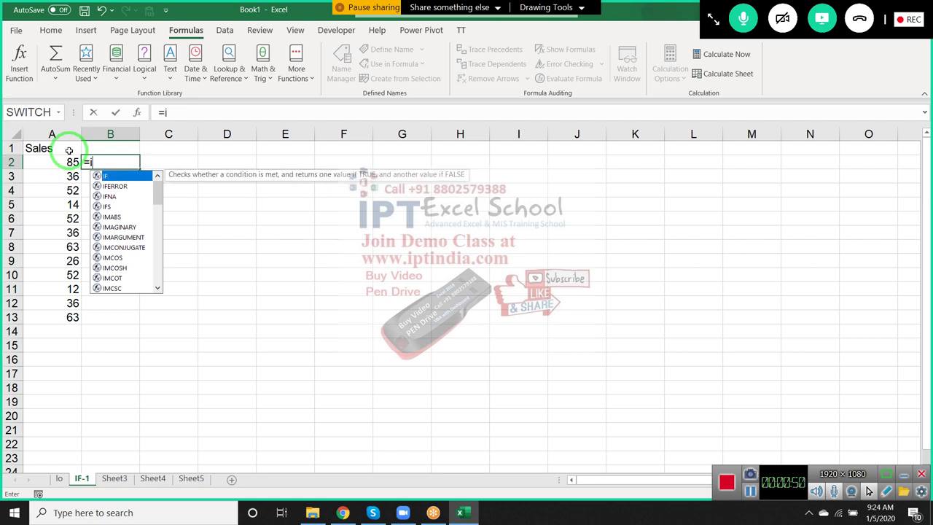
Insert the IF function in cell B2 and try to confirm it without any arguments.
{"action": "key", "text": "Tab"}
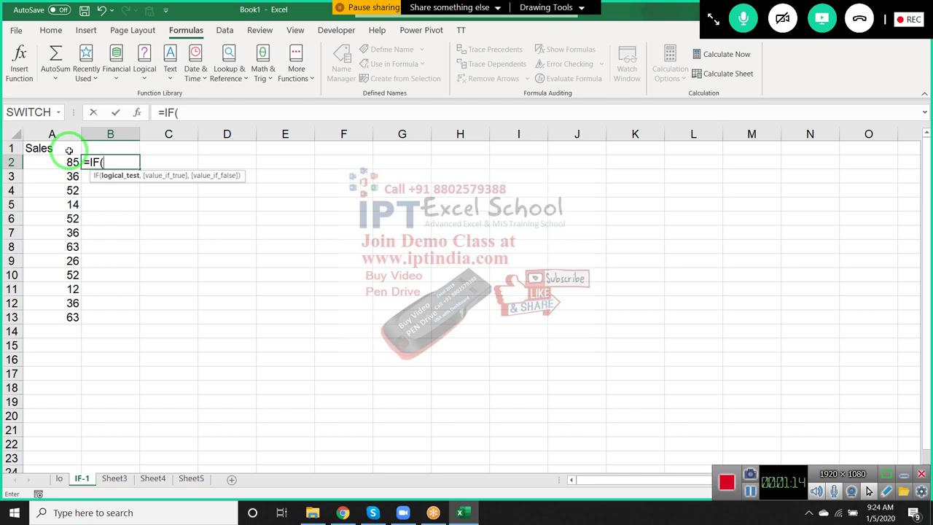
{"action": "key", "text": "BackSpace"}
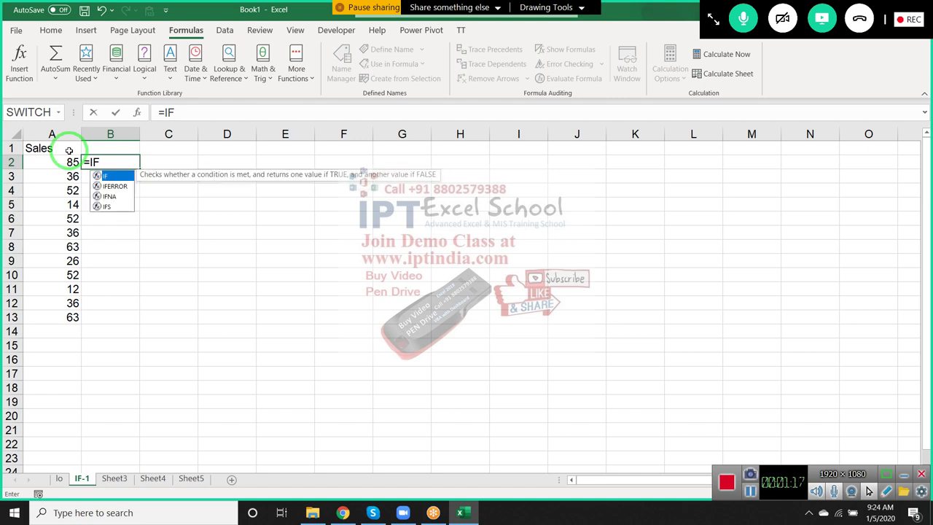
{"action": "mouse_move", "coordinate": [177, 271]}
{"action": "left_mouse_down"}
{"action": "mouse_move", "coordinate": [192, 167]}
{"action": "mouse_move", "coordinate": [221, 188]}
{"action": "left_mouse_up"}
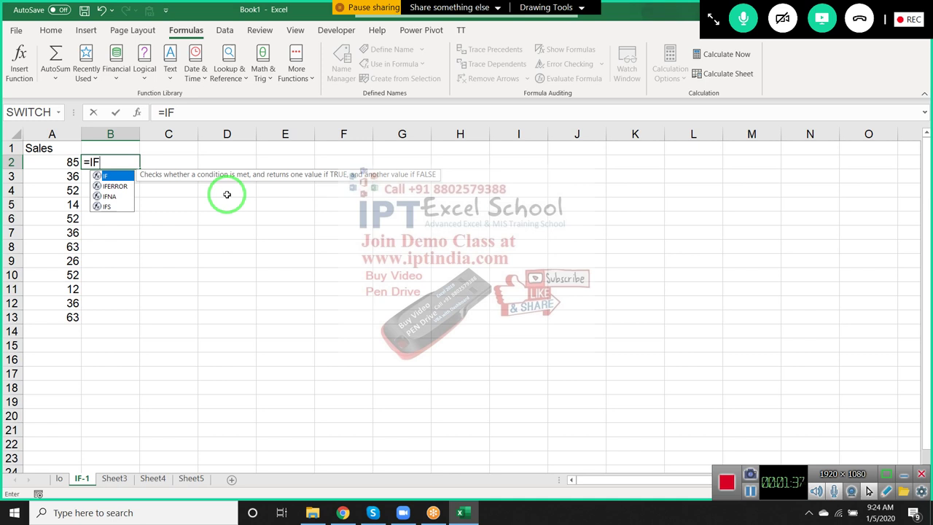
{"action": "type", "text": "("}
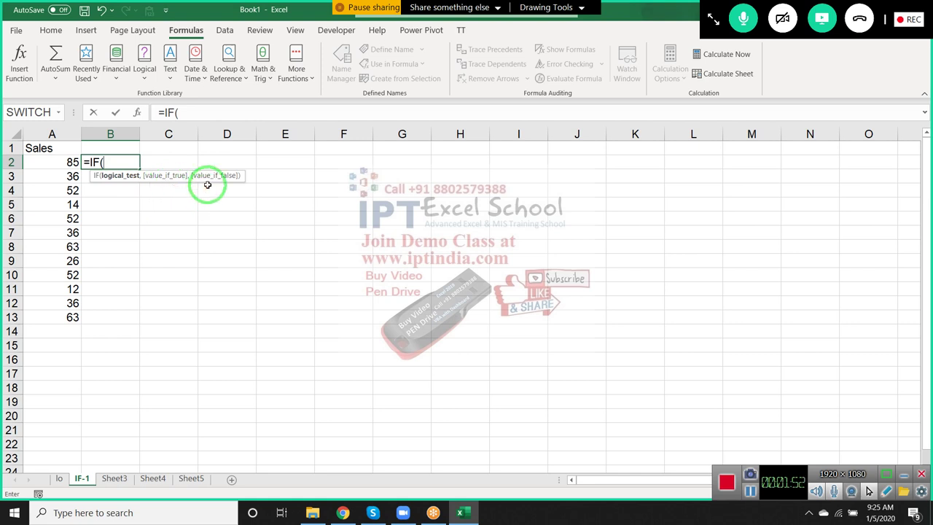
{"action": "left_click_drag", "start_coordinate": [207, 181], "coordinate": [144, 179]}
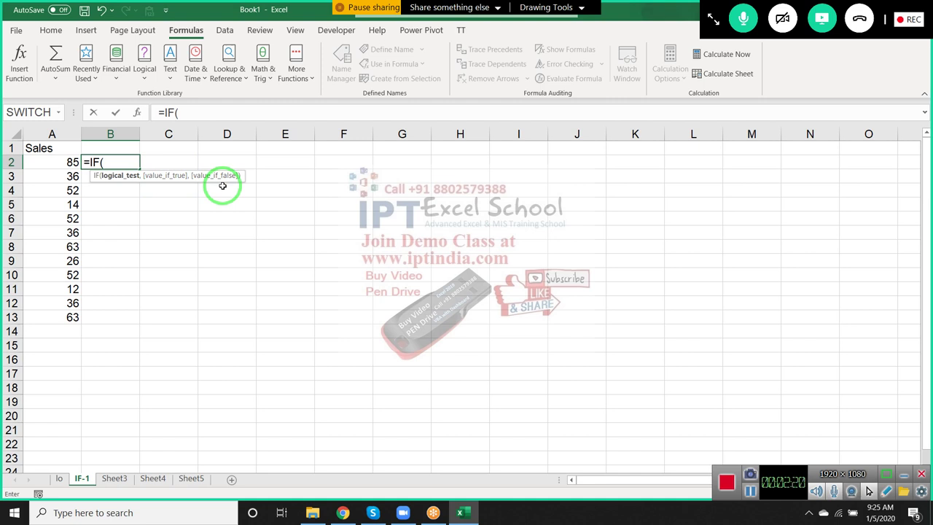
{"action": "key", "text": "Return"}
{"action": "key", "text": "Return"}
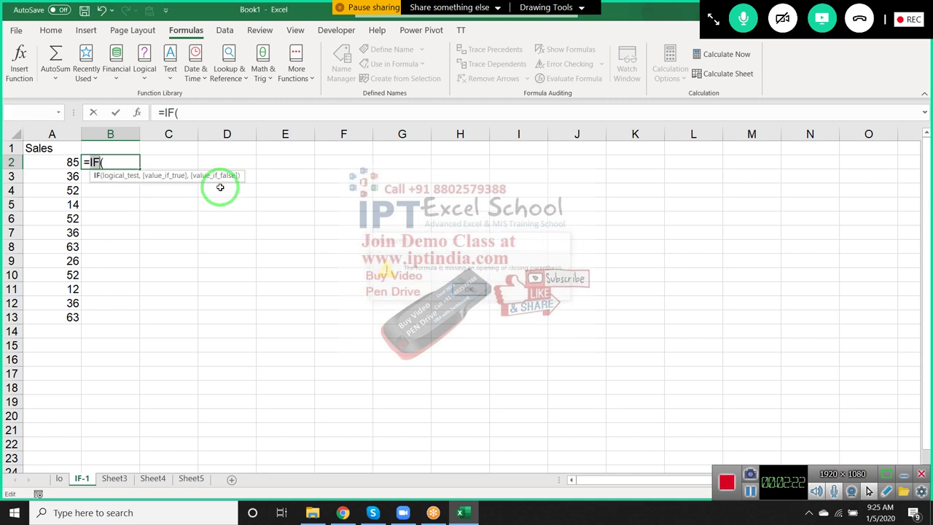
{"action": "key", "text": "Return"}
{"action": "key", "text": "Return"}
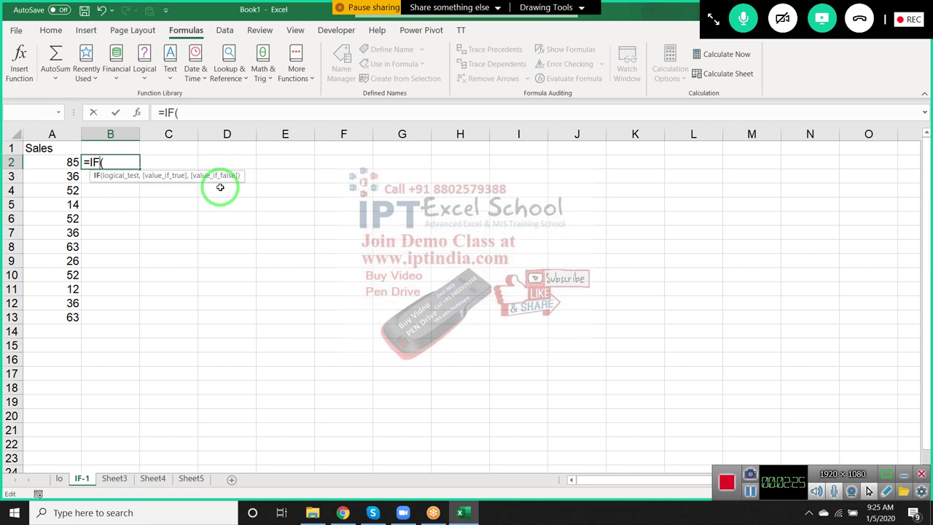
Complete the formula in cell B2 as =IF(A2>0,) with an empty true value and no false value.
{"action": "left_click", "coordinate": [71, 161]}
{"action": "type", "text": ">0"}
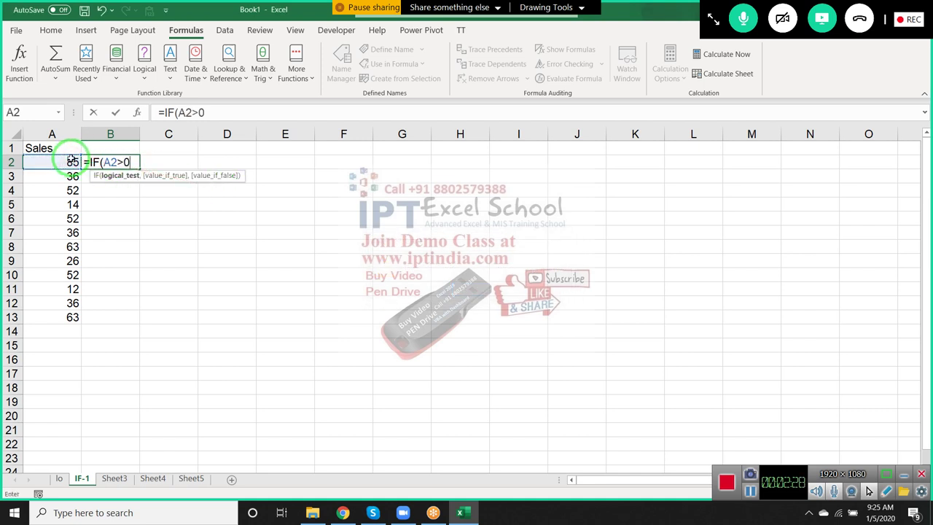
{"action": "type", "text": ","}
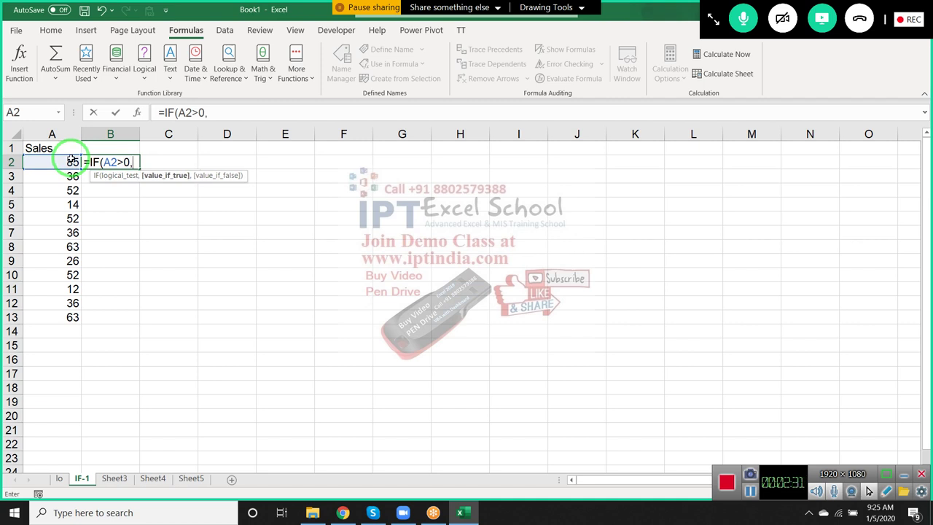
{"action": "type", "text": ")"}
{"action": "key", "text": "Return"}
{"action": "key", "text": "Up"}
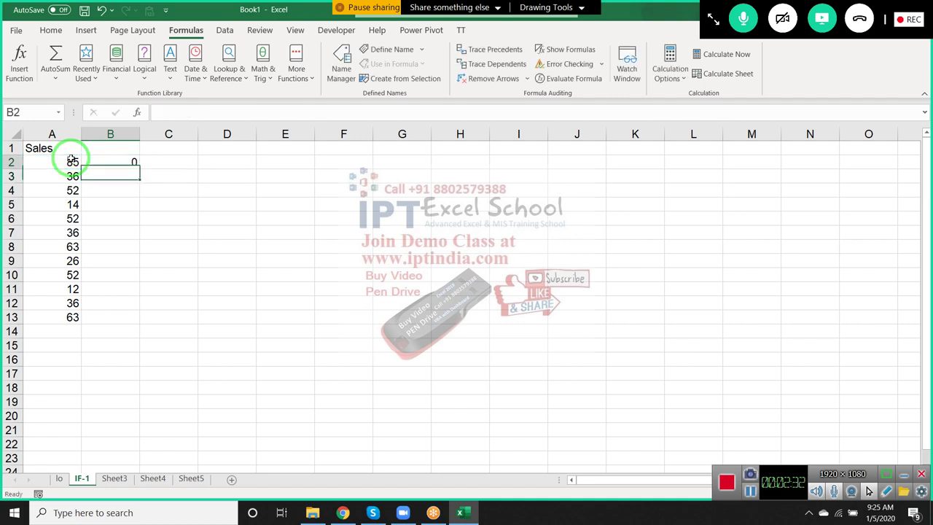
Inspect the IF formula in cell B2 and clear the cell.
{"action": "double_click", "coordinate": [109, 162]}
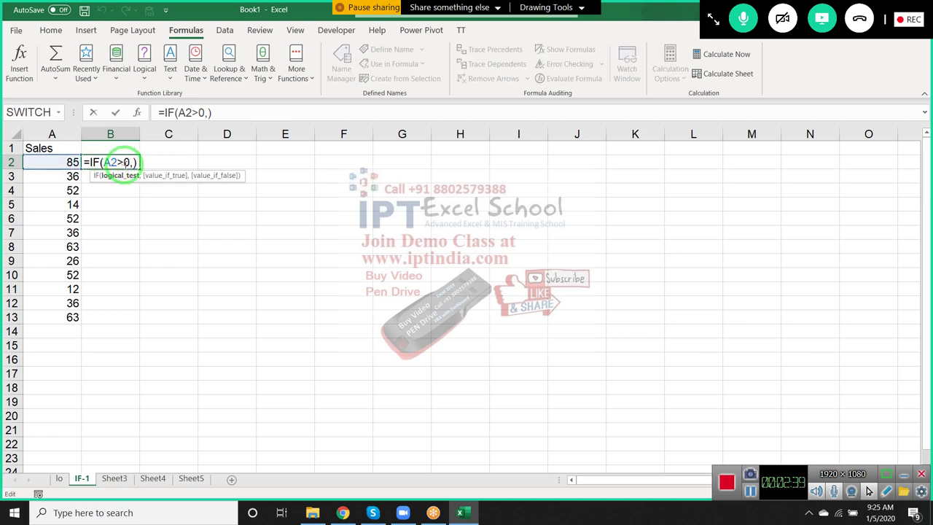
{"action": "key", "text": "Return"}
{"action": "left_click", "coordinate": [124, 163]}
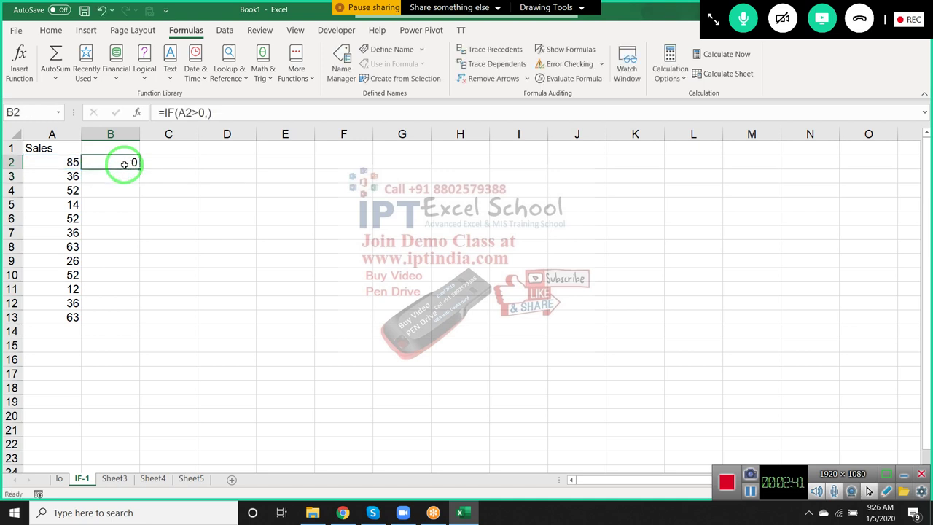
{"action": "key", "text": "Delete"}
Display the argument syntax of VLOOKUP in cell C2 and cancel the entry.
{"action": "key", "text": "Right"}
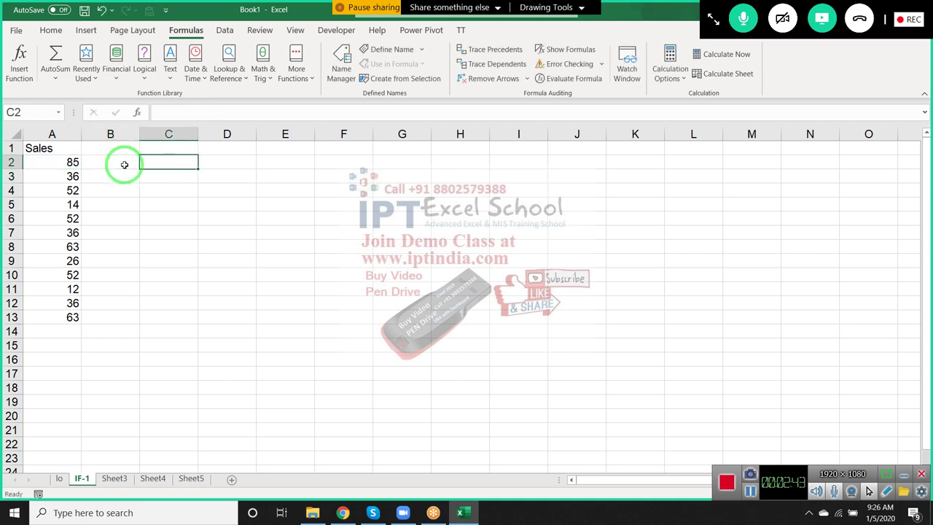
{"action": "type", "text": "=vl"}
{"action": "key", "text": "Tab"}
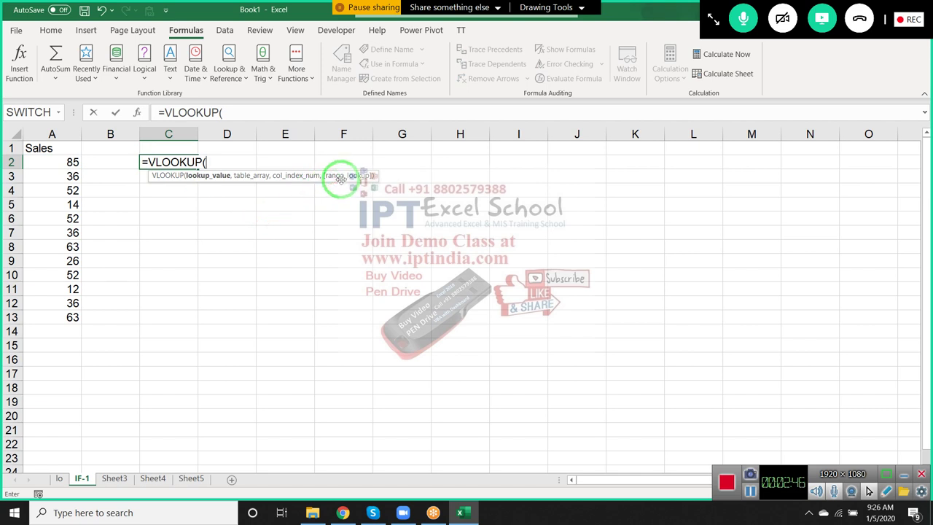
{"action": "key", "text": "Escape"}
Display the argument syntax of SUBSTITUTE in cell C2 and discard the entry.
{"action": "type", "text": "=s"}
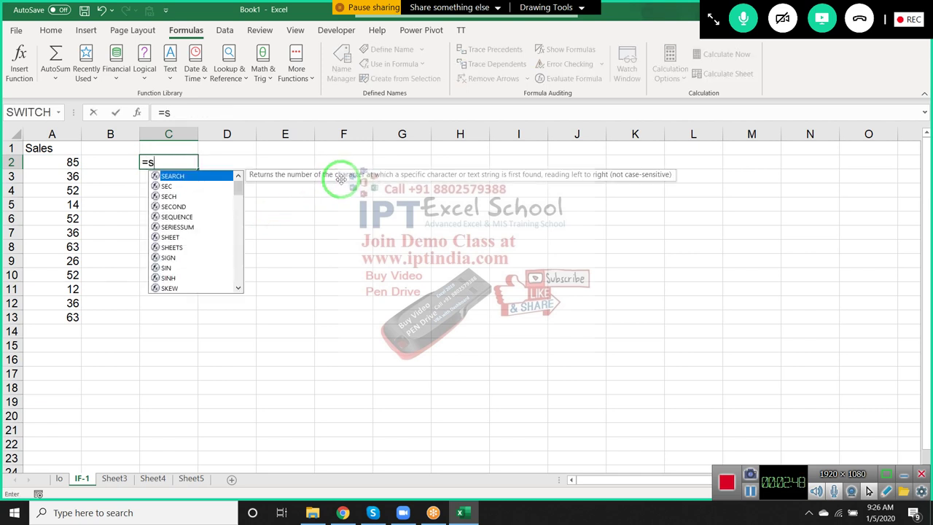
{"action": "type", "text": "ub"}
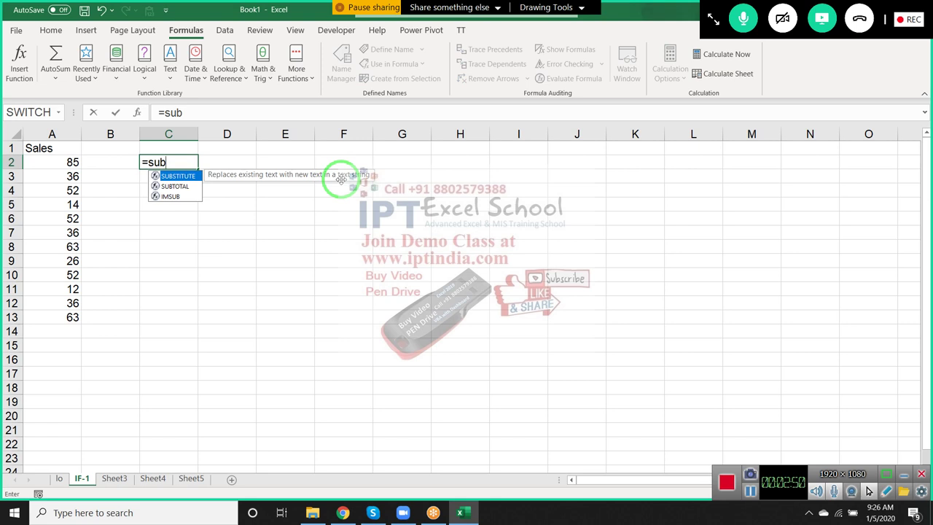
{"action": "key", "text": "Tab"}
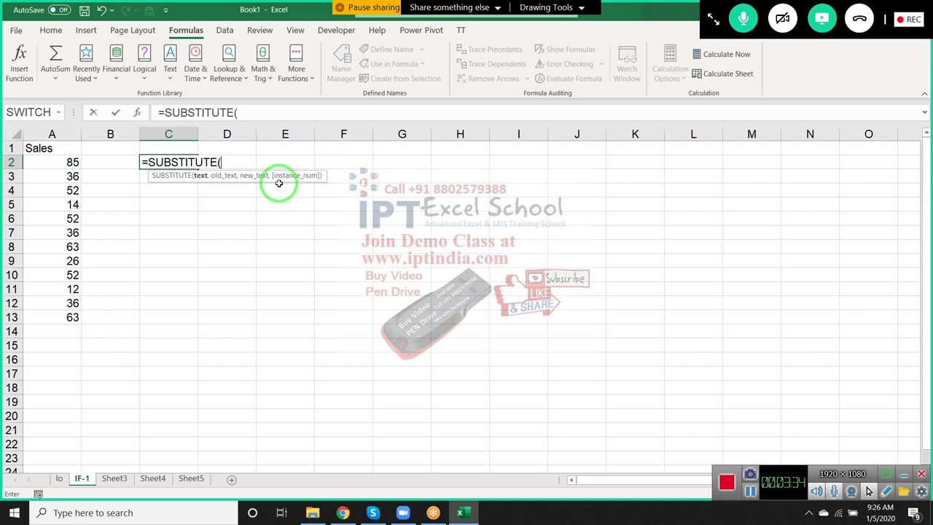
{"action": "type", "text": "{"}
{"action": "key", "text": "BackSpace"}
{"action": "key", "text": "Escape"}
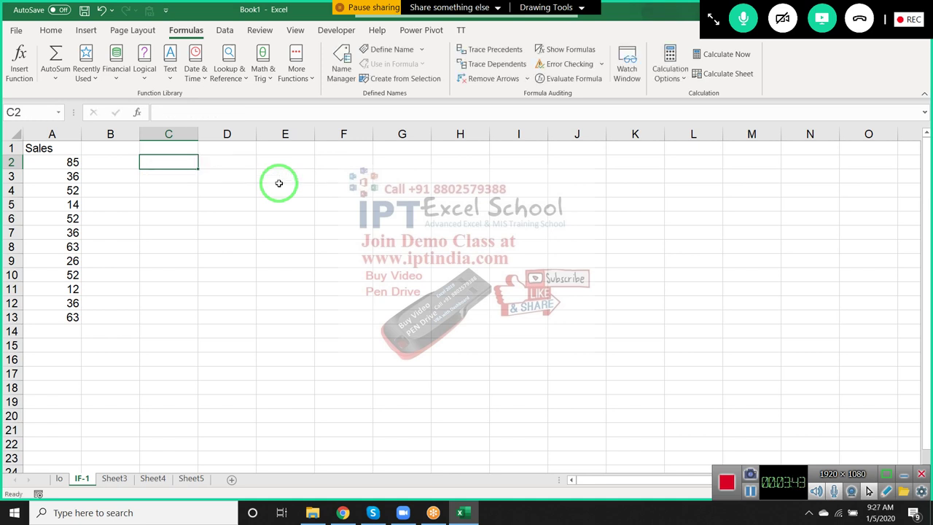
Begin an IF formula in cell B2 with the logical test A2>=50.
{"action": "left_click", "coordinate": [27, 175]}
{"action": "left_click", "coordinate": [77, 158]}
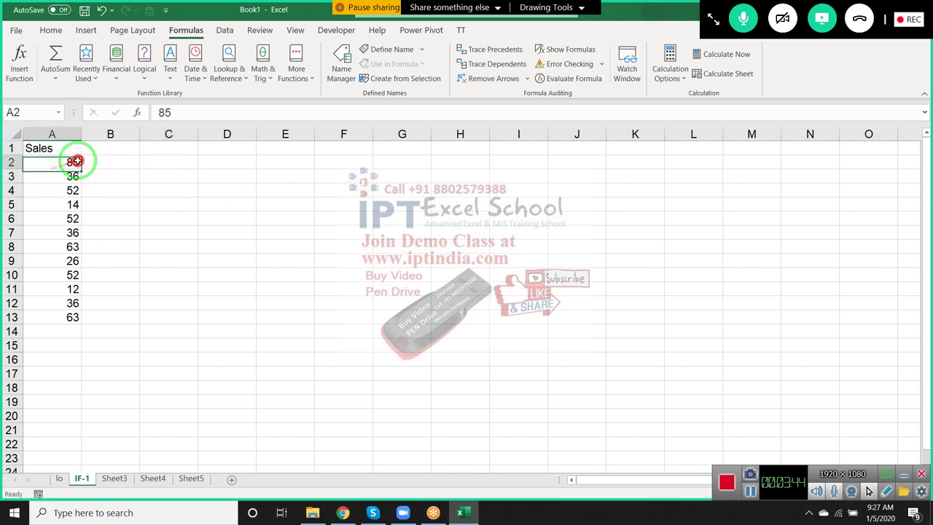
{"action": "left_click", "coordinate": [88, 161]}
{"action": "type", "text": "="}
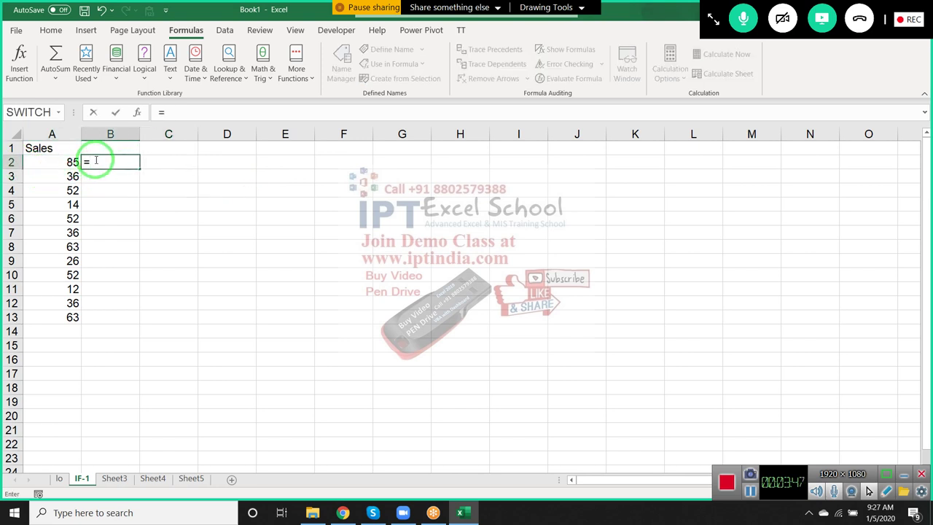
{"action": "type", "text": "IF("}
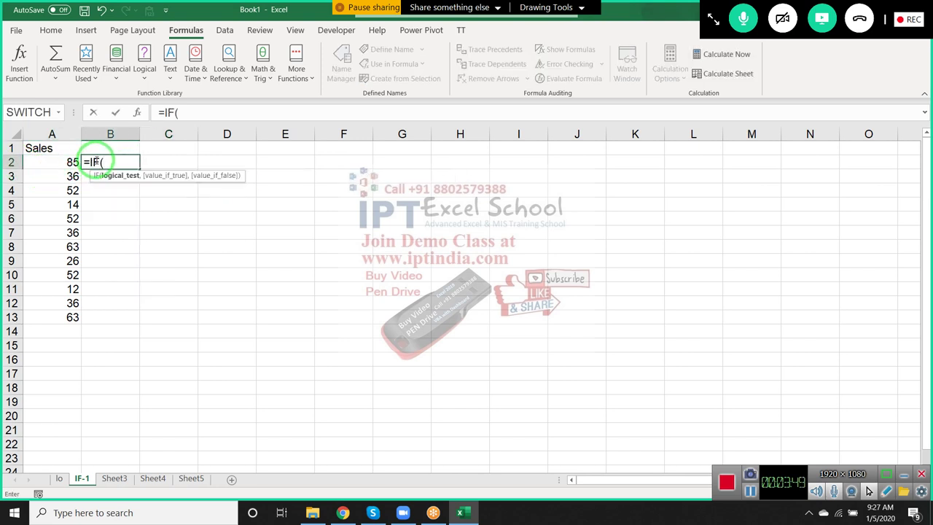
{"action": "left_click", "coordinate": [71, 162]}
{"action": "type", "text": ">="}
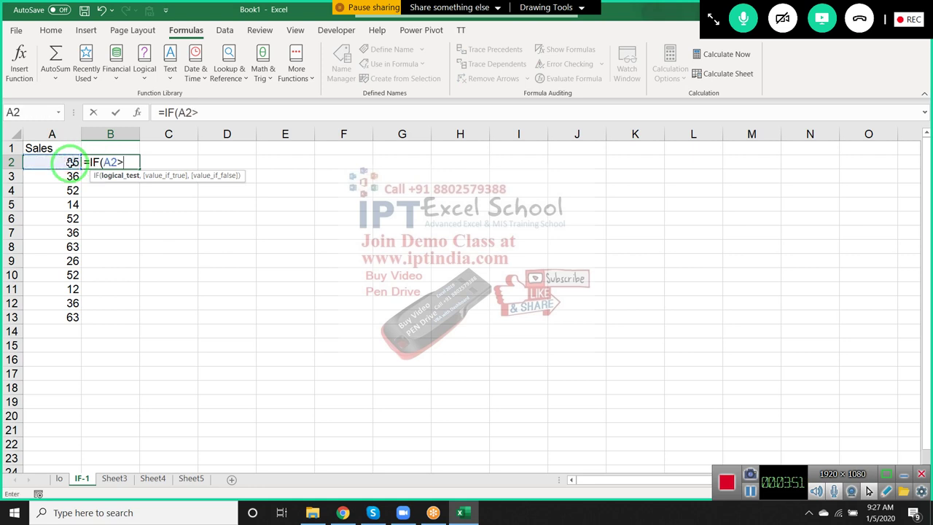
{"action": "type", "text": "50m"}
{"action": "key", "text": "BackSpace"}
{"action": "type", "text": ","}
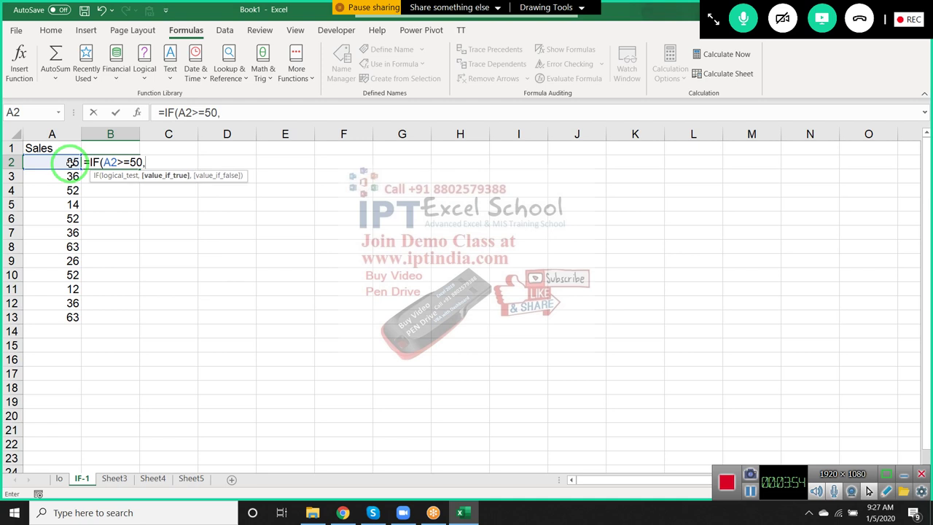
Complete the B2 formula with "OK" as the true value and "Pending" as the false value, and fill it down to B13.
{"action": "type", "text": "6522"}
{"action": "key", "text": "BackSpace"}
{"action": "key", "text": "BackSpace"}
{"action": "key", "text": "BackSpace"}
{"action": "key", "text": "BackSpace"}
{"action": "type", "text": "\"OK"}
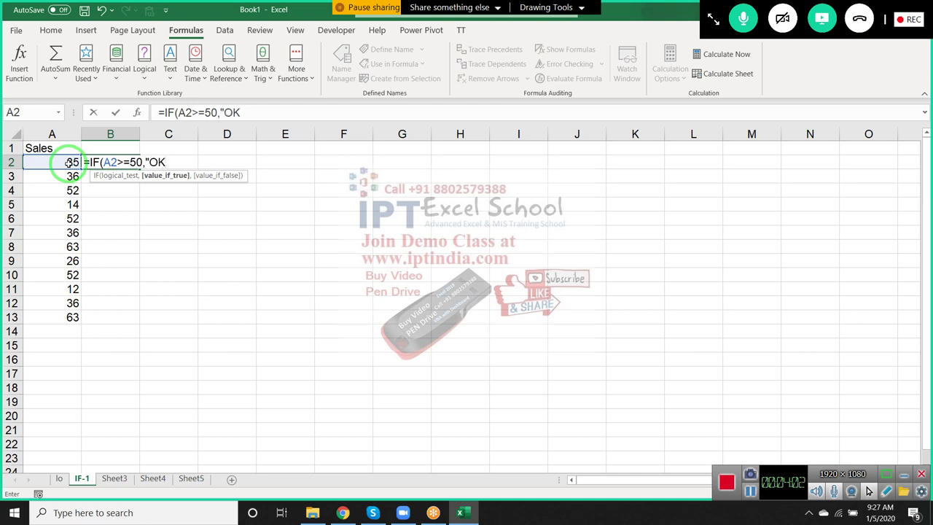
{"action": "type", "text": "\",\"Pen"}
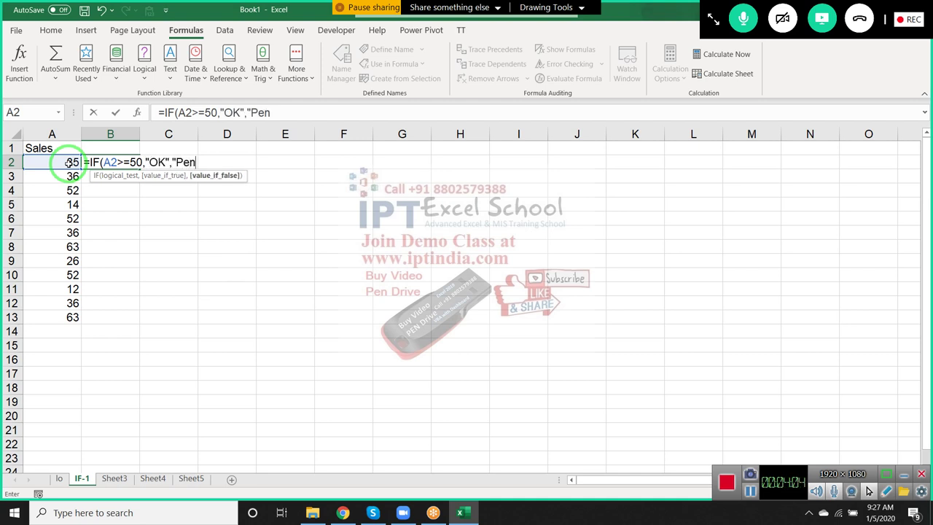
{"action": "type", "text": "ding\")"}
{"action": "key", "text": "ctrl+Return"}
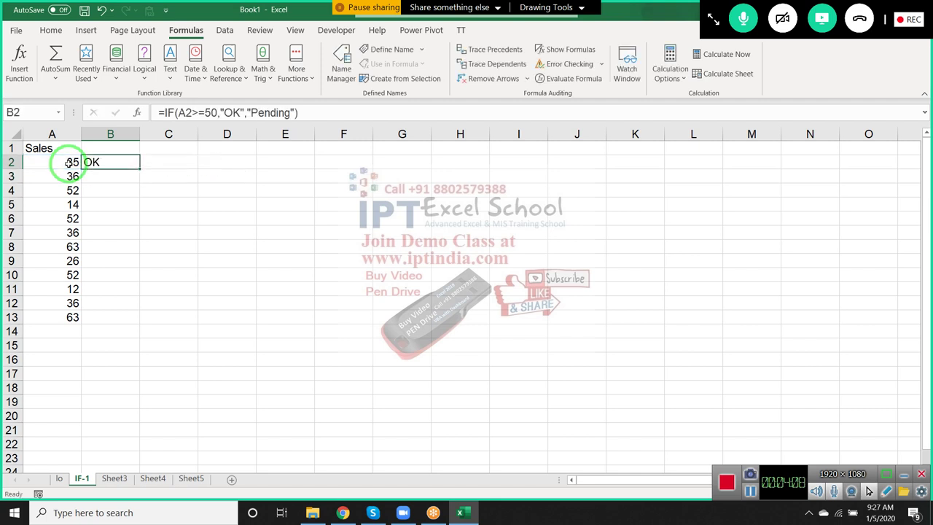
{"action": "double_click", "coordinate": [139, 169]}
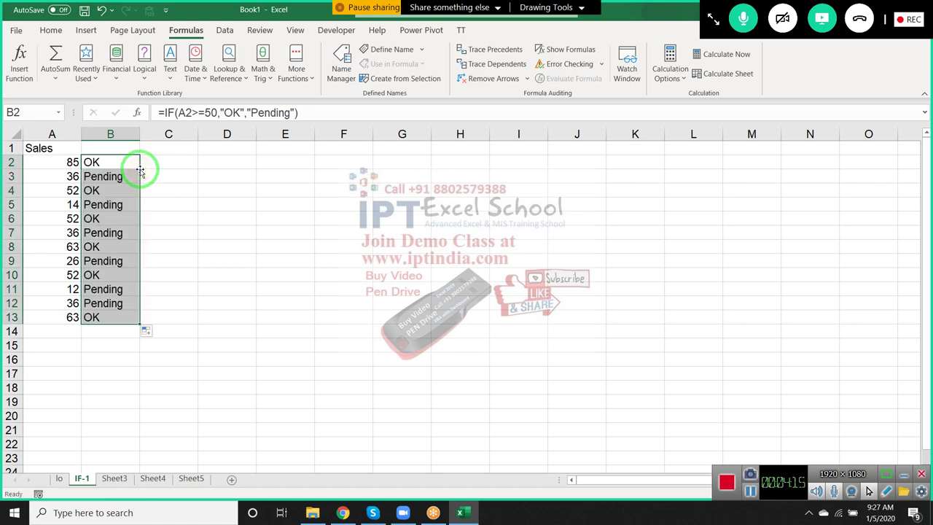
{"action": "left_click", "coordinate": [284, 345]}
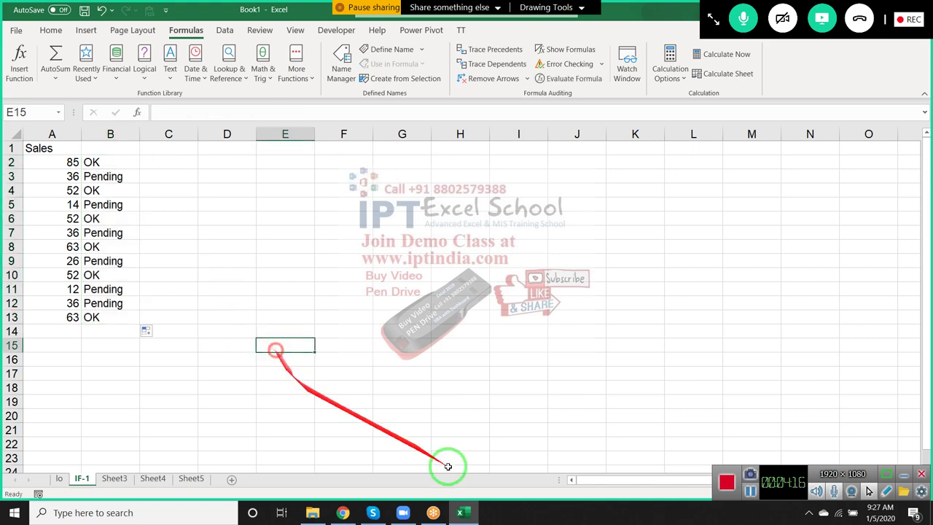